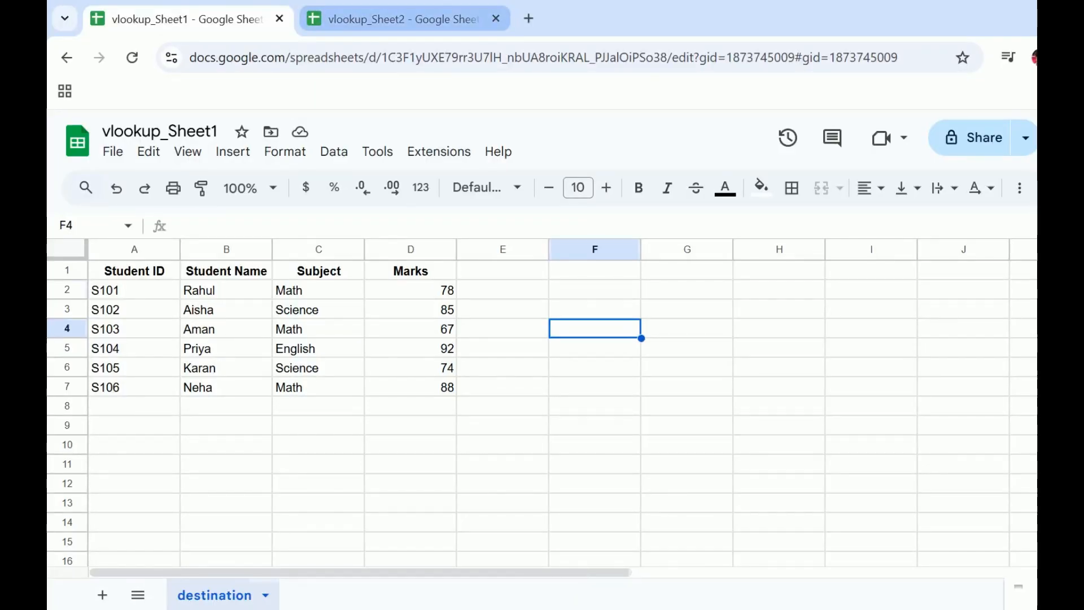
Step: Check the grade data in vlookup_Sheet2, and start an IMPORTRANGE formula with an opening quote in cell F2 of vlookup_Sheet1
left_click(396, 19)
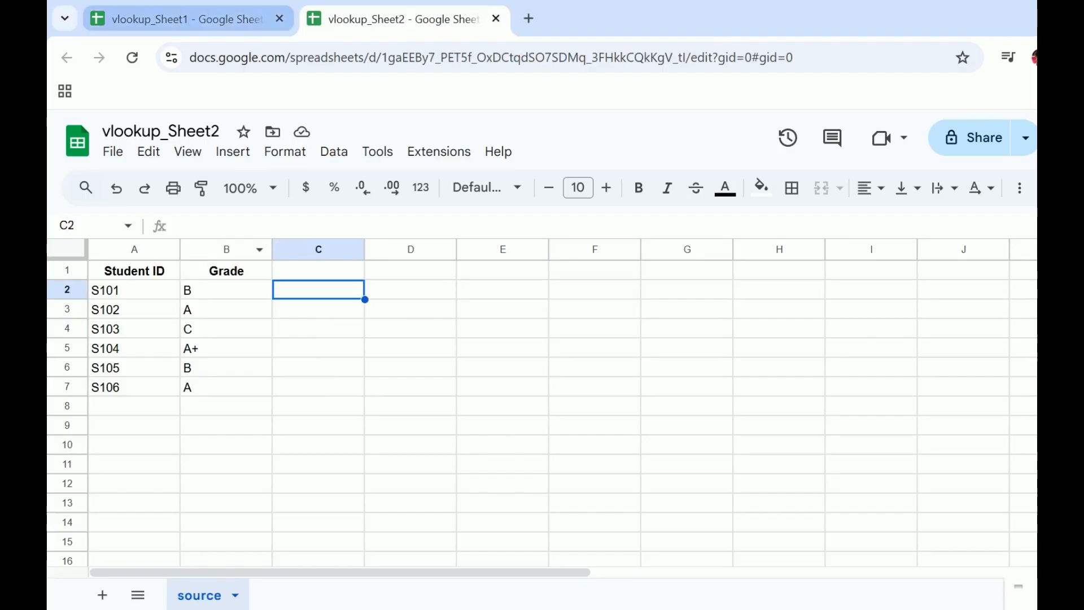
left_click(187, 19)
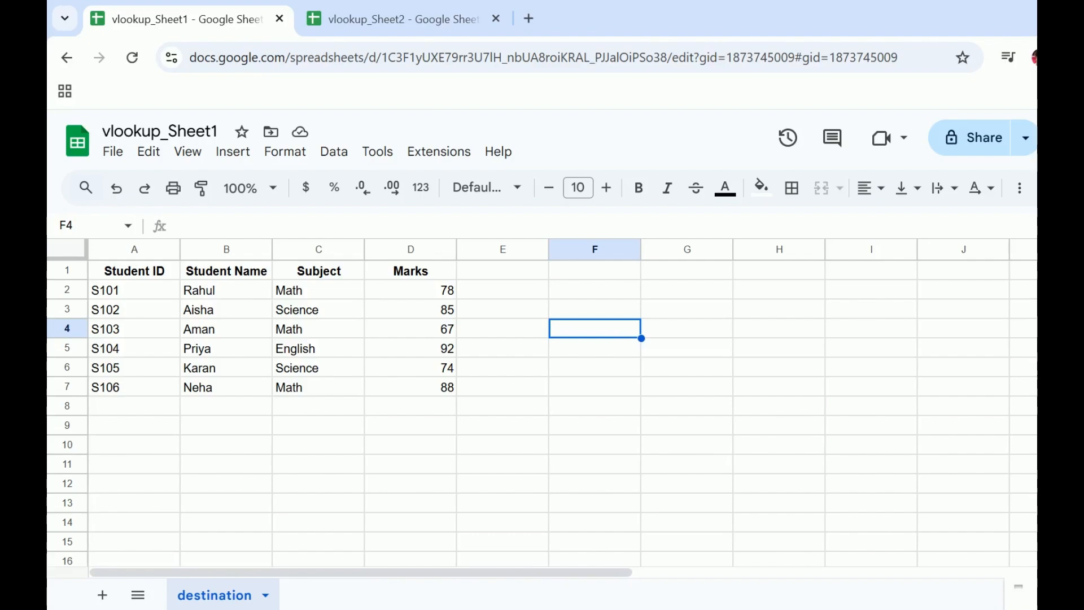
left_click(594, 289)
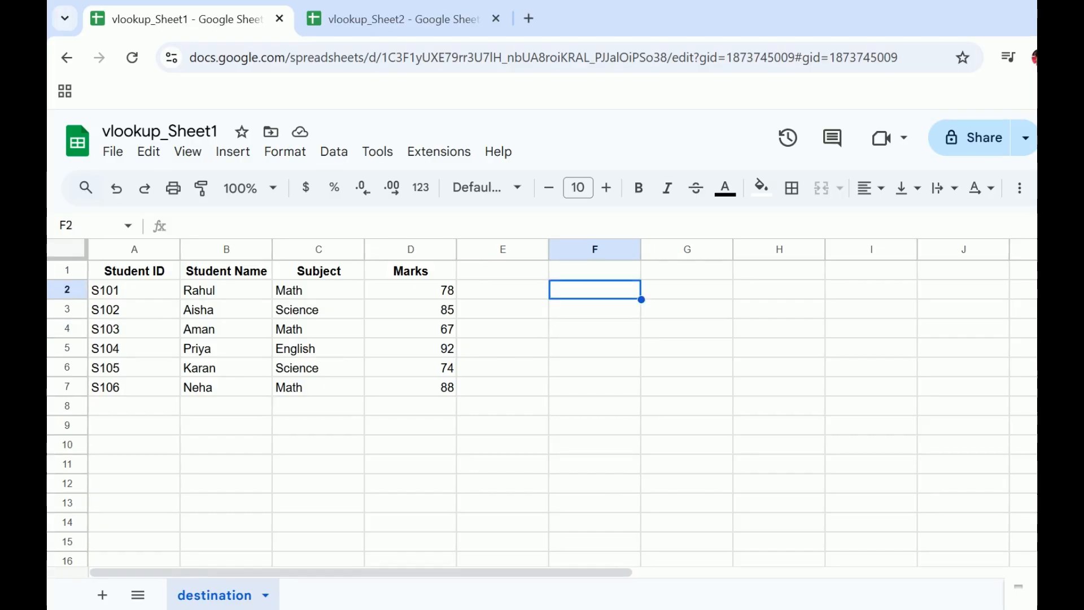
type("=")
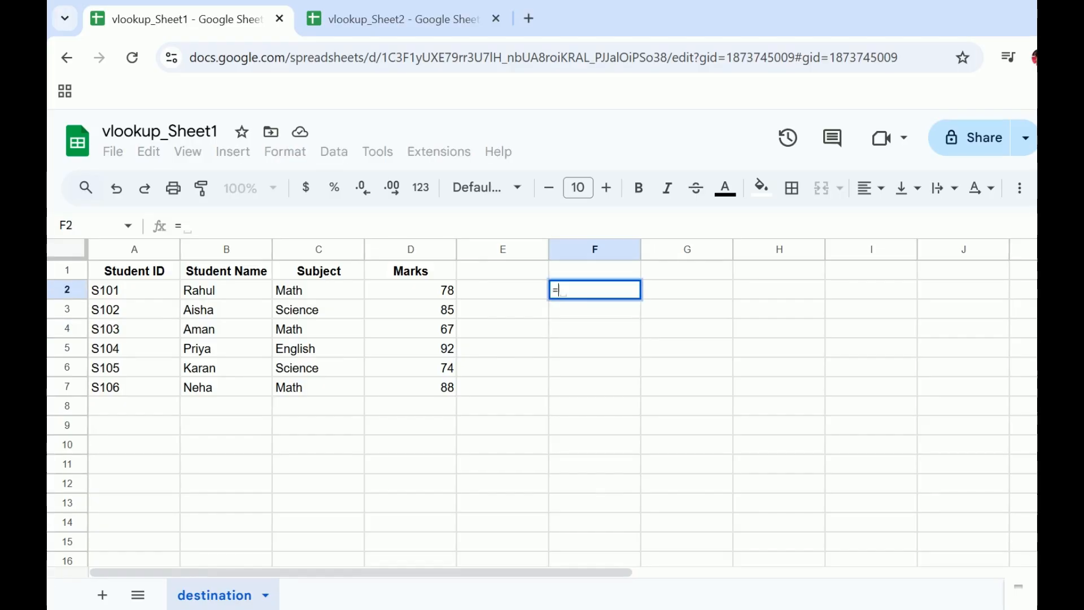
type("IMPO")
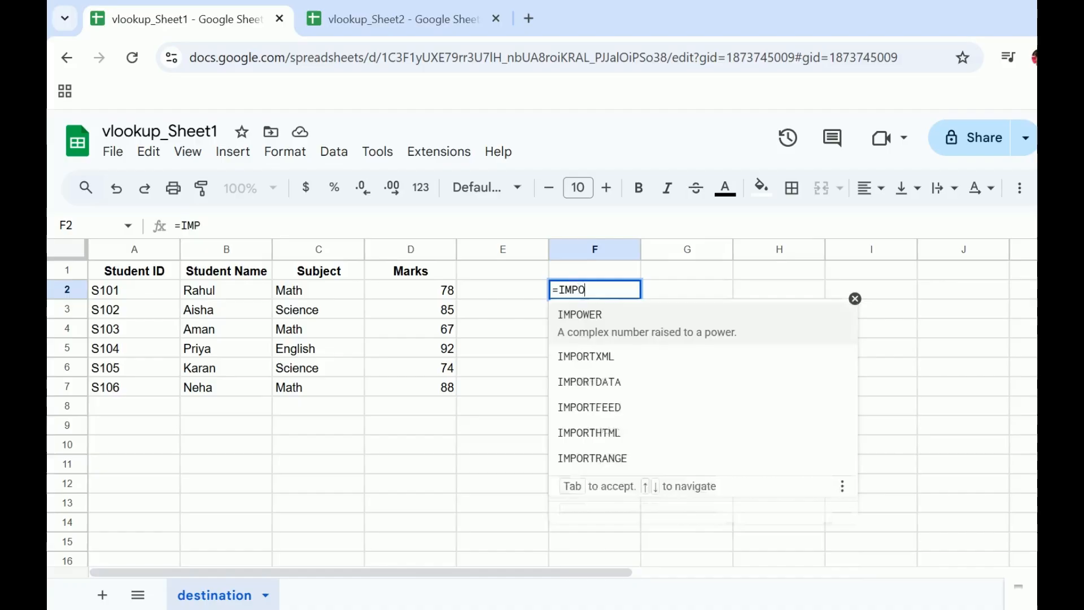
type("RTRA")
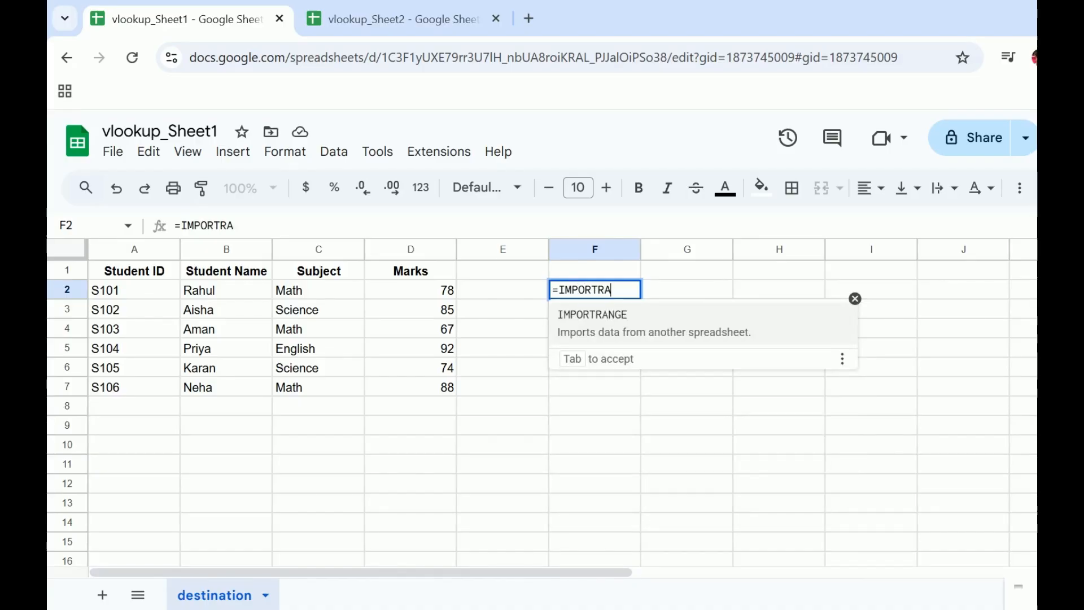
key("Tab")
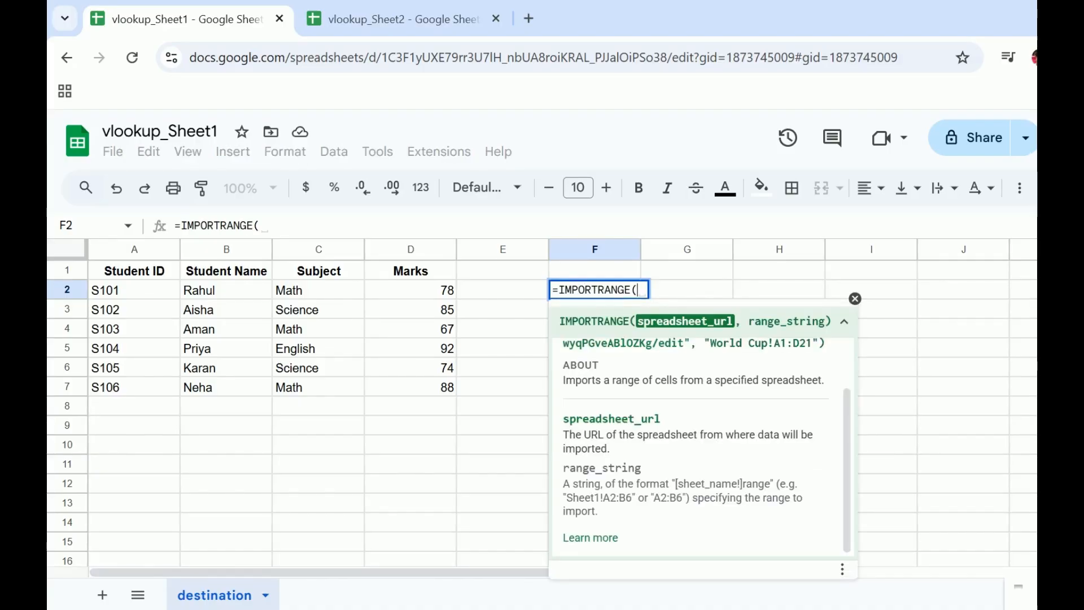
type("\"")
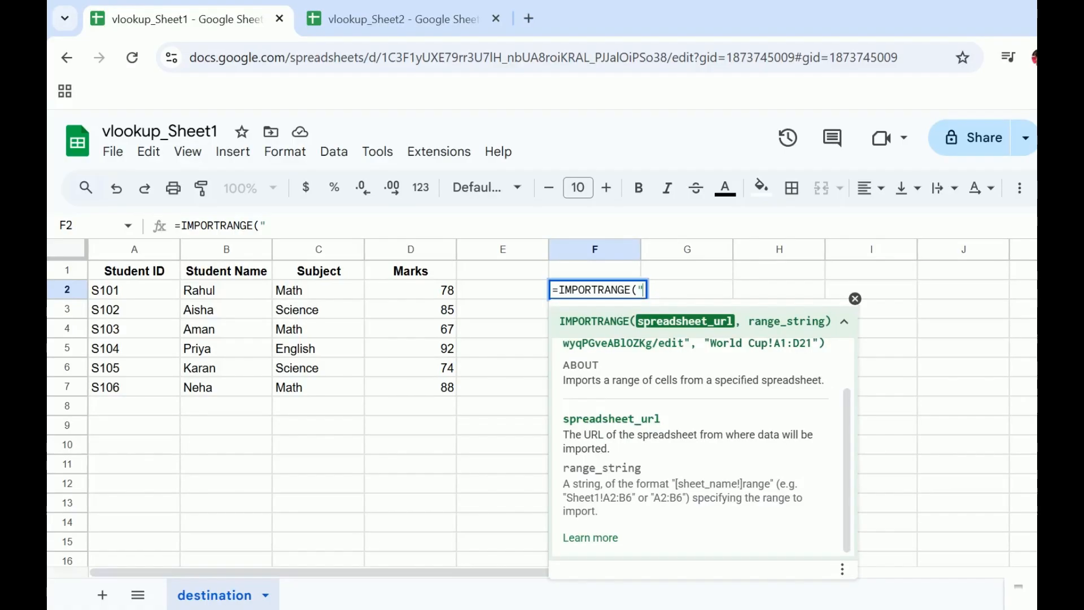
Step: Copy the spreadsheet ID from vlookup_Sheet2's URL and insert it as the quoted first argument of the IMPORTRANGE formula in F2
left_click(396, 19)
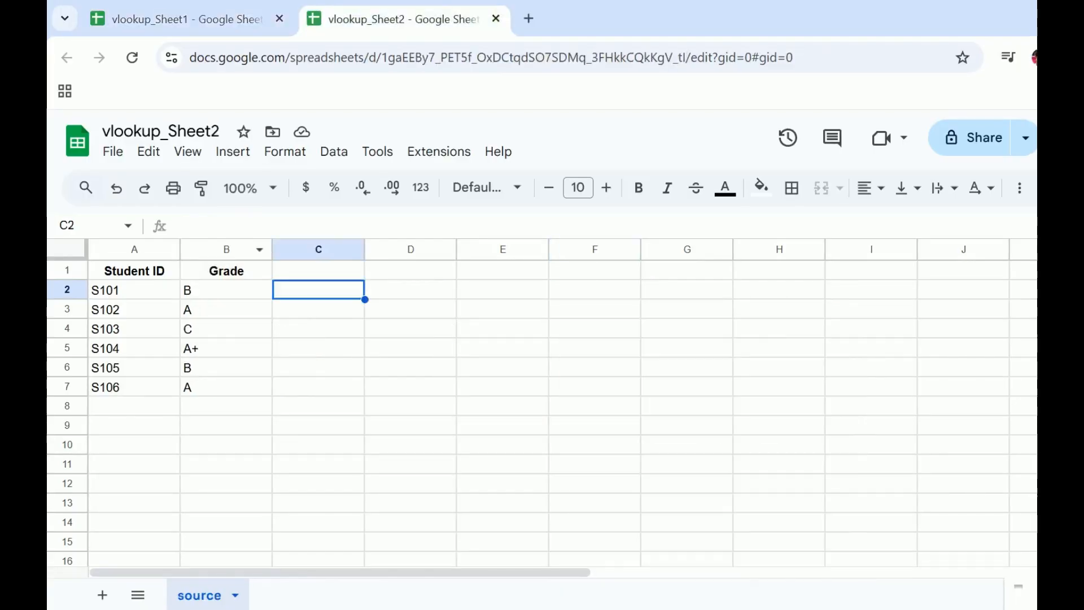
left_click(473, 57)
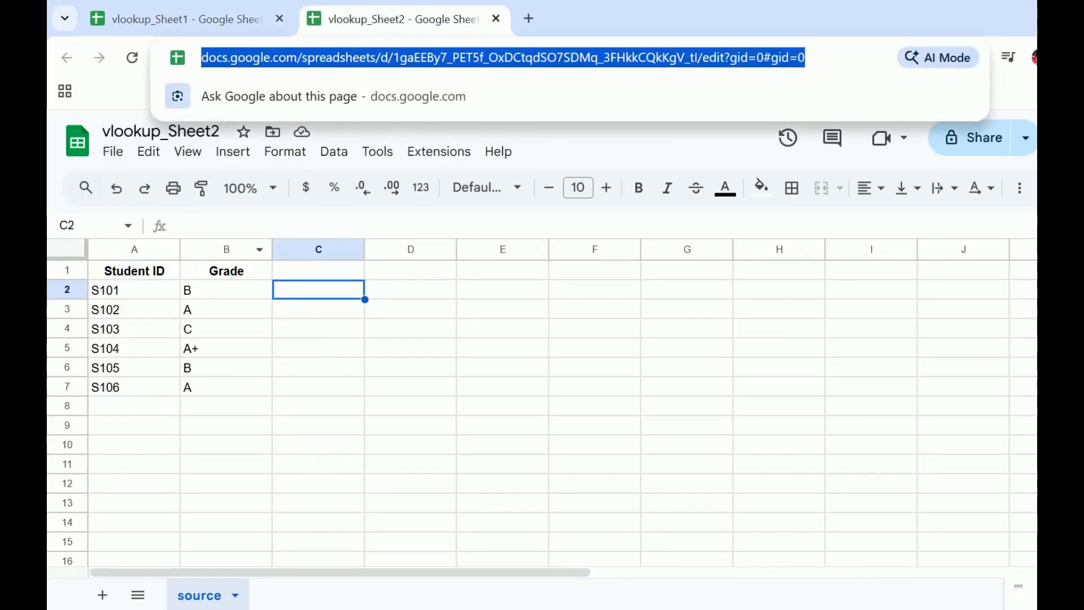
double_click(509, 57)
key("ctrl+c")
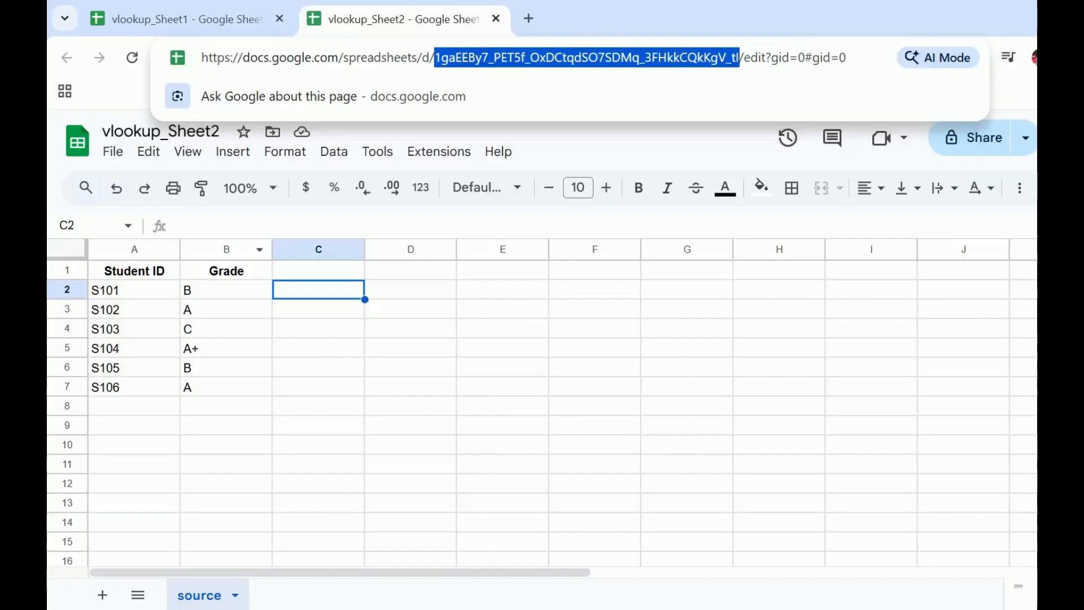
left_click(187, 19)
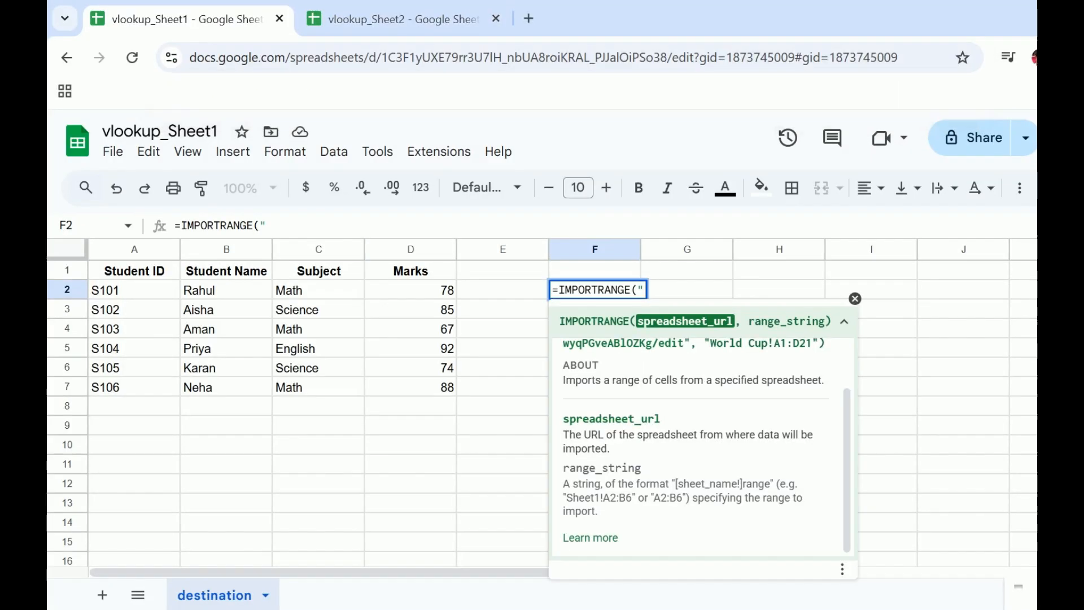
key("ctrl+v")
type("\"")
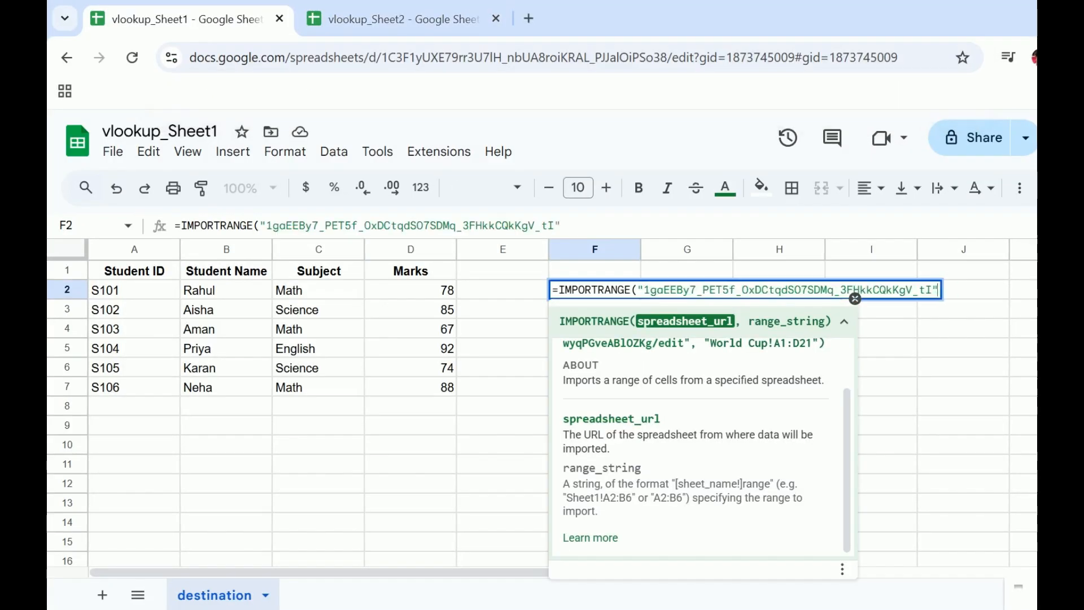
type(",")
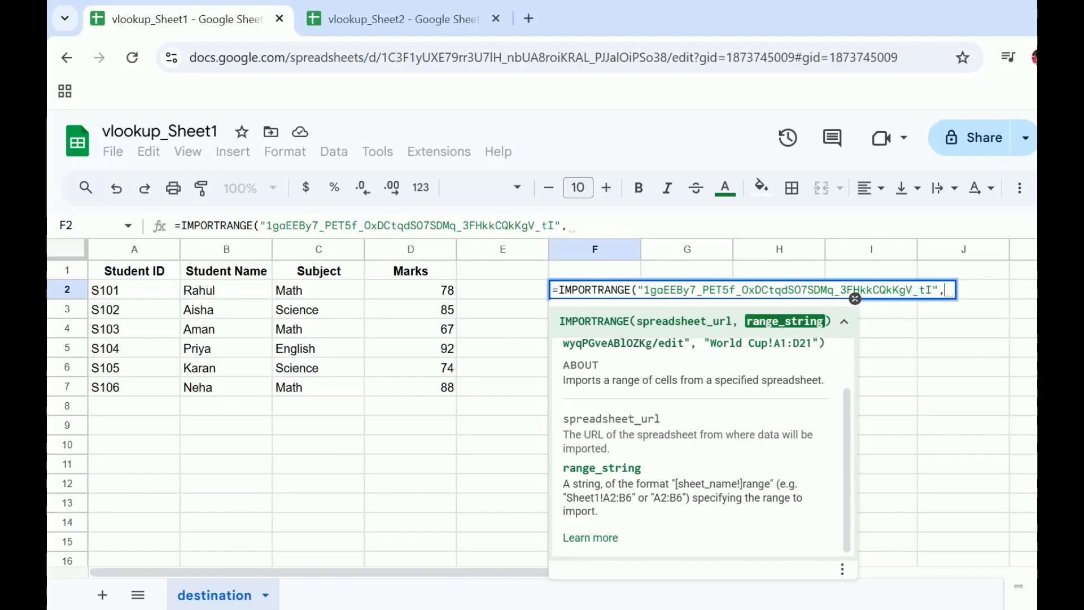
Step: Complete the F2 formula with the range string "B2" and allow access to the source spreadsheet
type("\"")
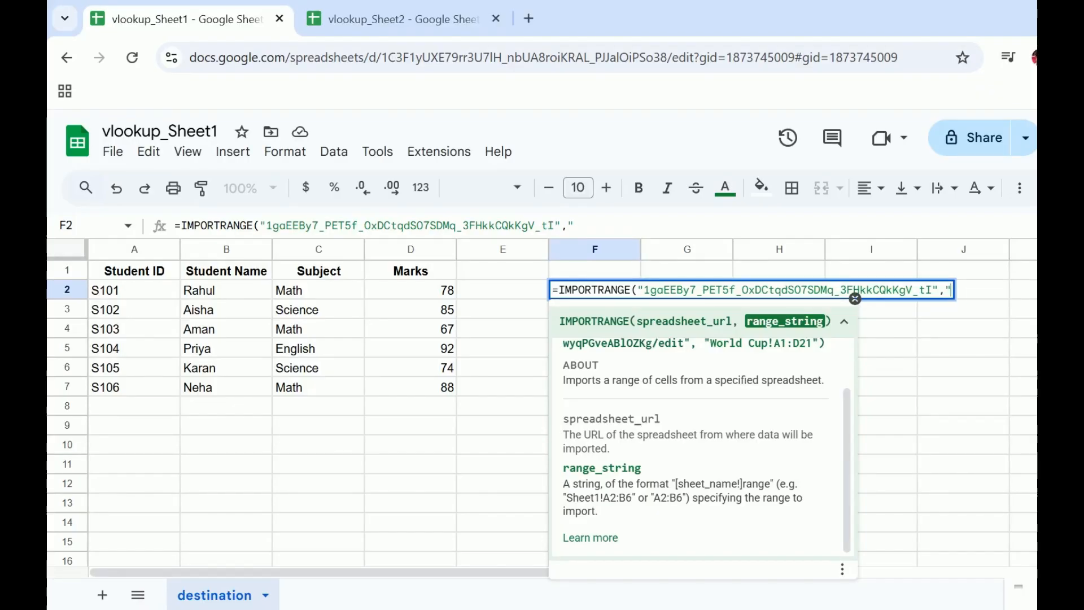
type("B2")
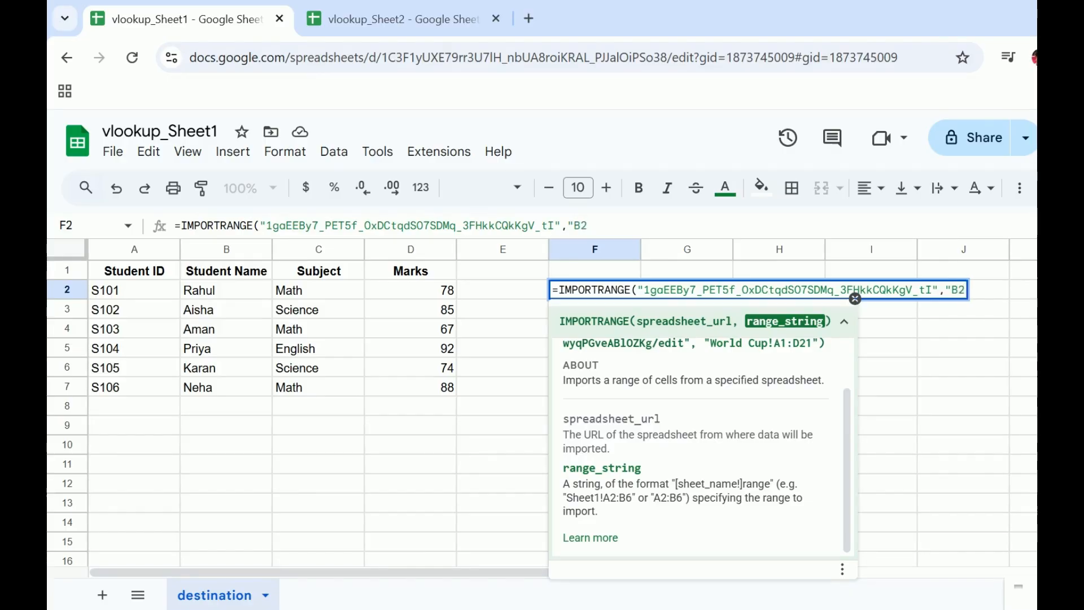
type("\")")
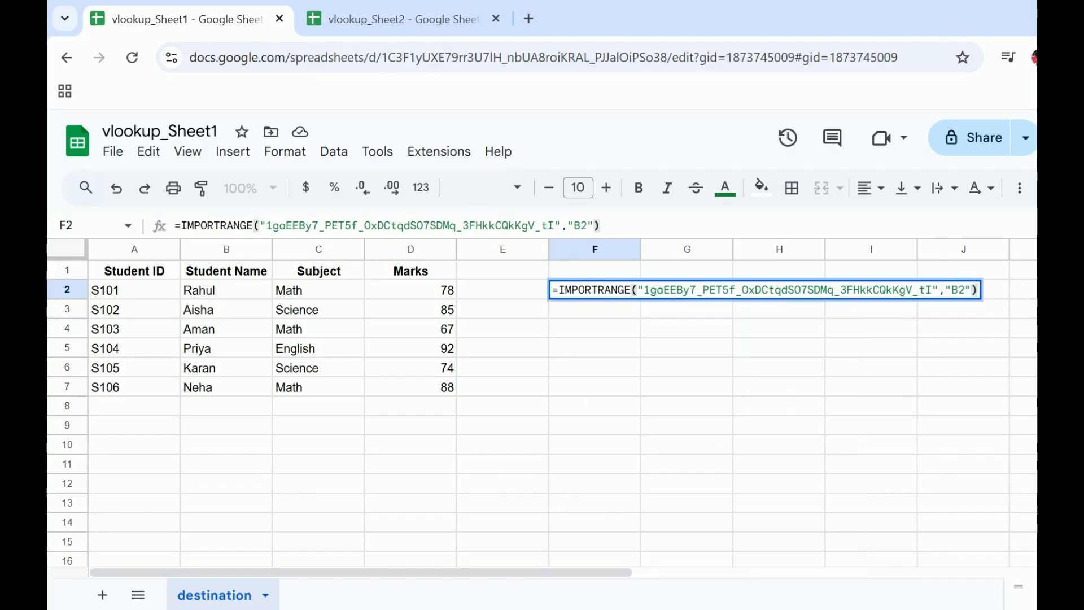
key("Return")
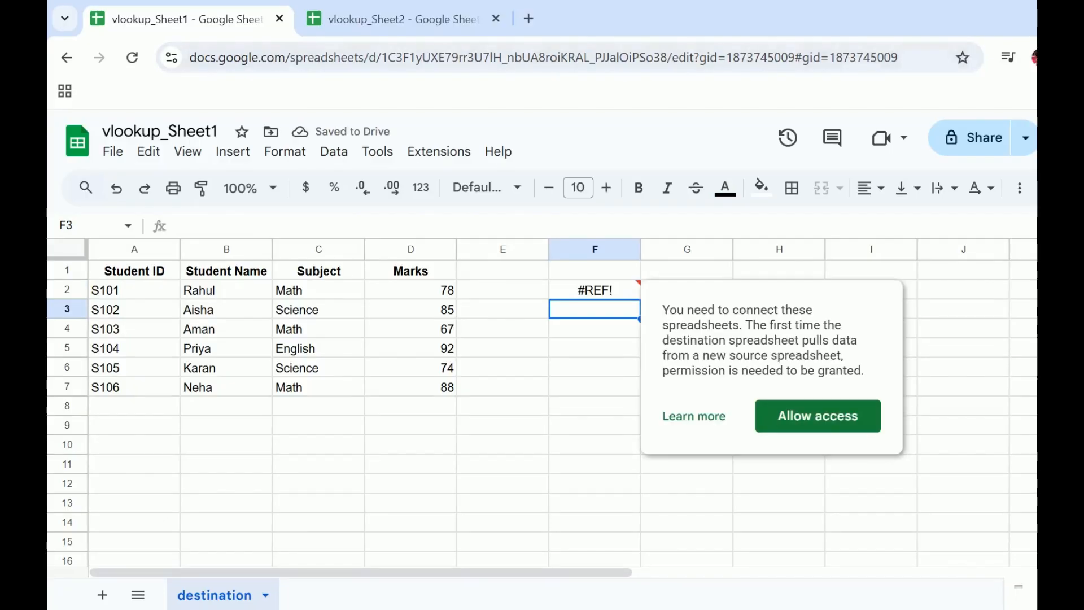
left_click(595, 290)
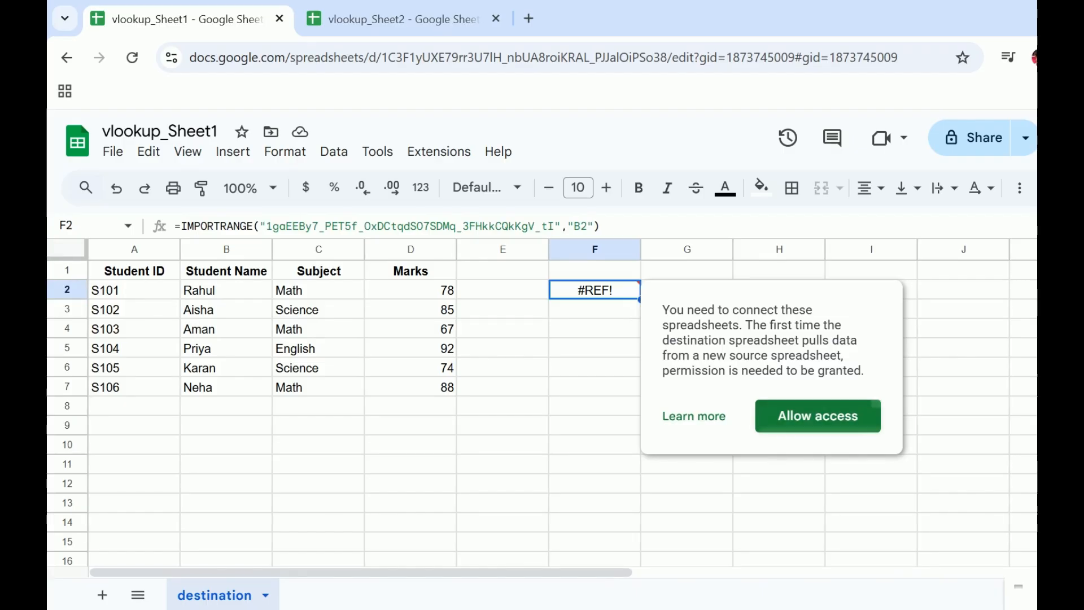
left_click(818, 416)
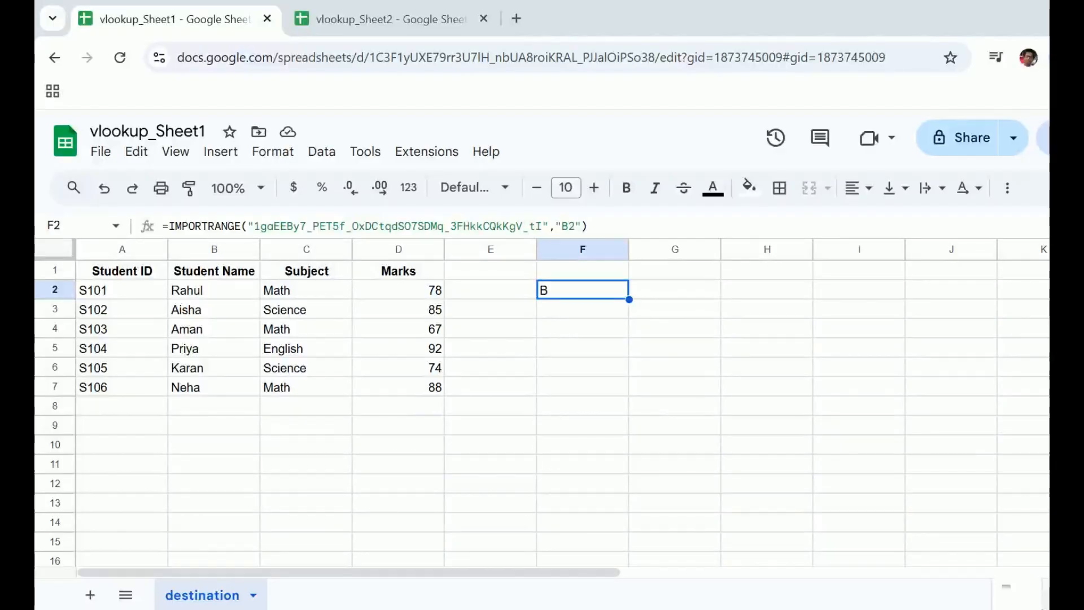
Step: Delete the IMPORTRANGE formula from cell F2
left_click(583, 329)
left_click(582, 290)
key("Delete")
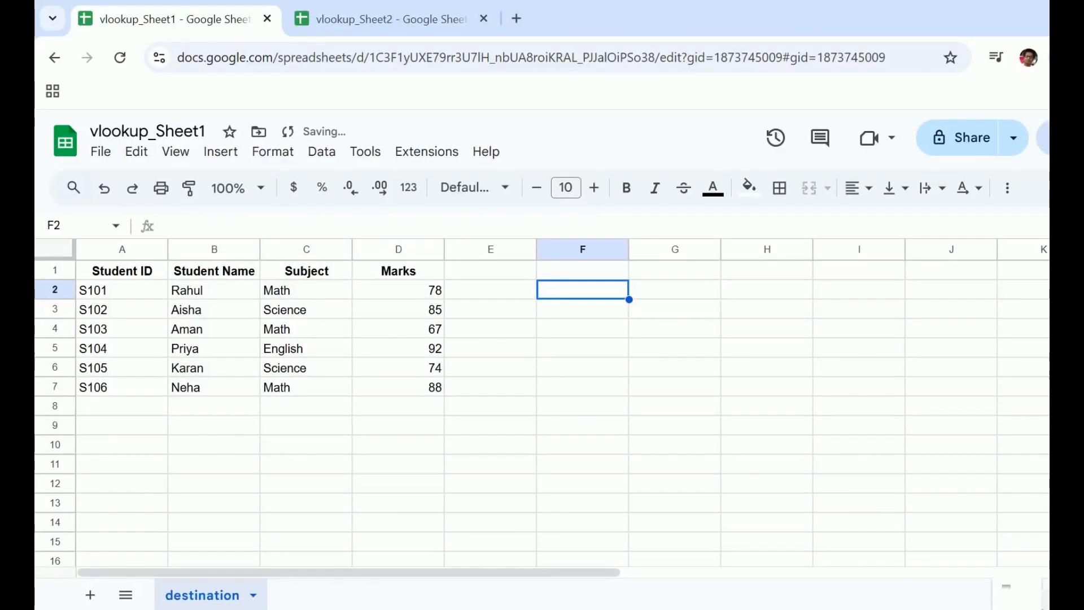
Step: Enter the column header "Grades" in cell E1, beside Marks
key("Left")
key("Up")
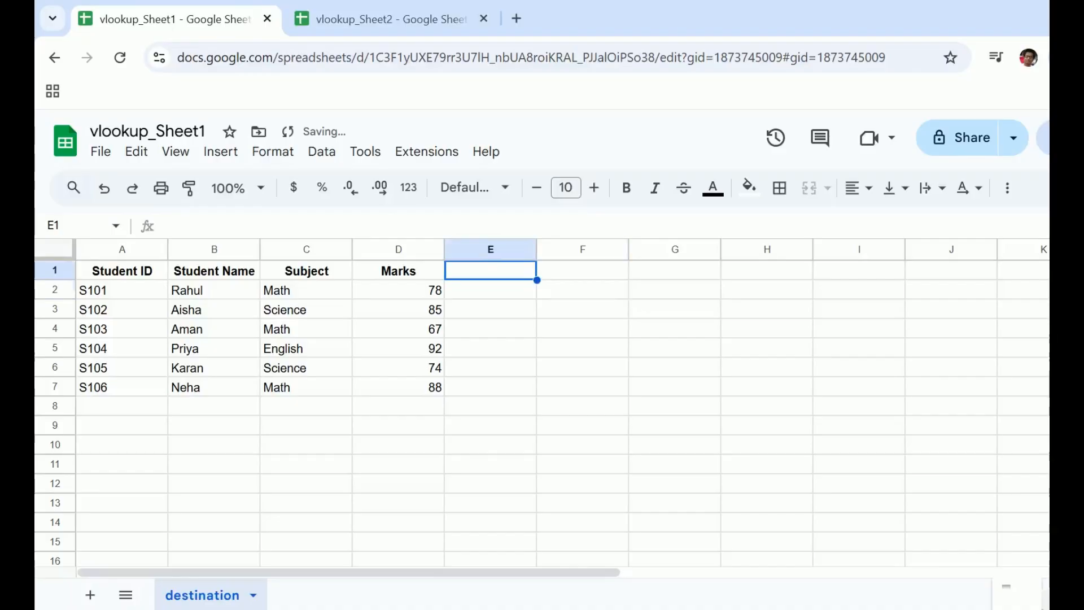
type("Grades")
key("Return")
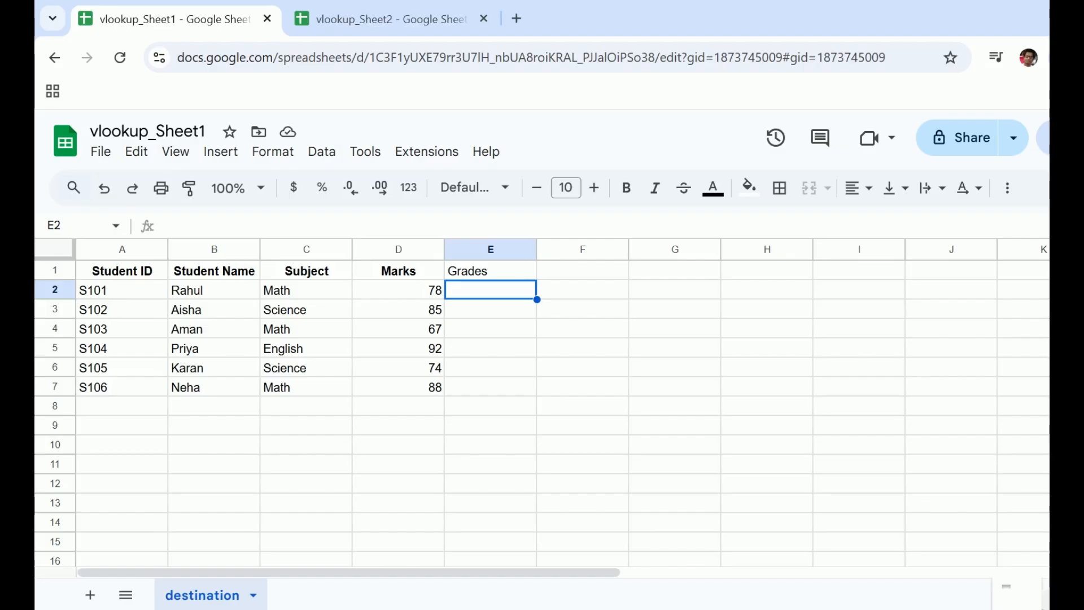
Step: Start a VLOOKUP formula in cell E2 with A2 as the search key
type("=vl")
key("Tab")
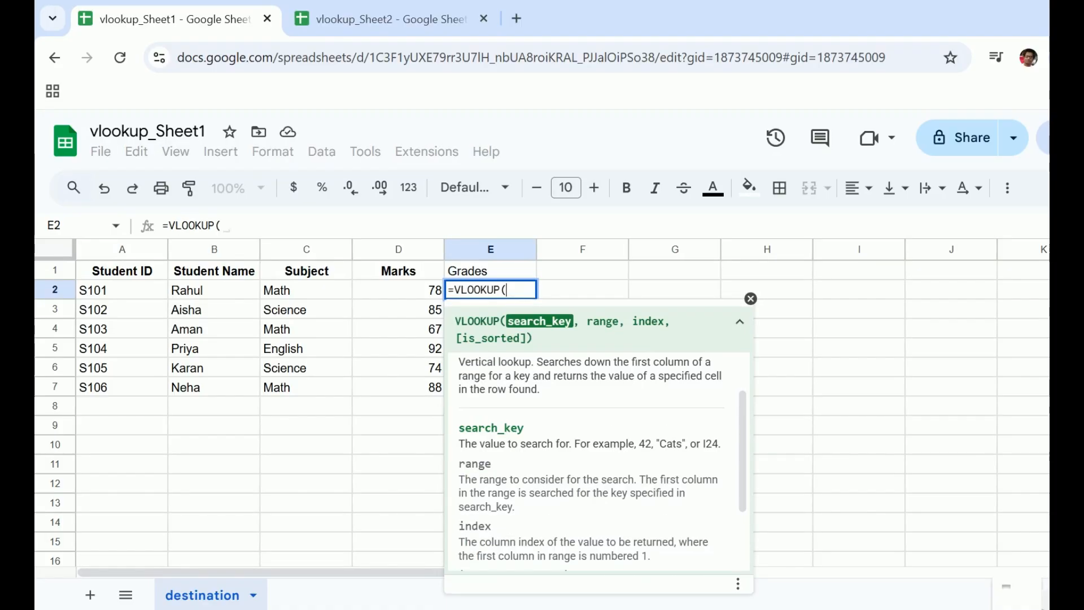
key("Left")
key("Left")
key("Left")
key("Left")
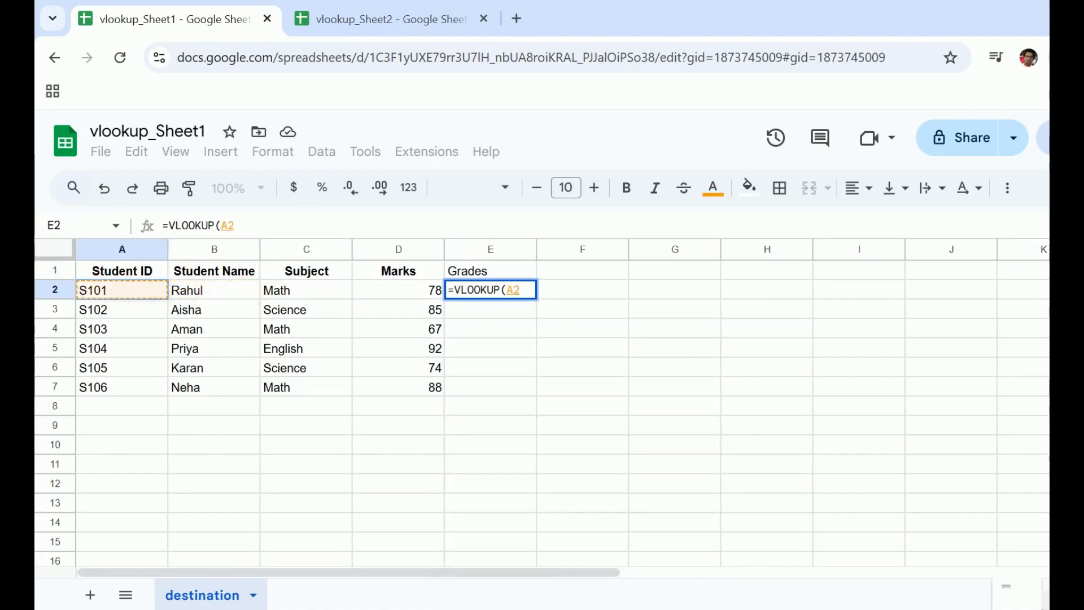
type(",")
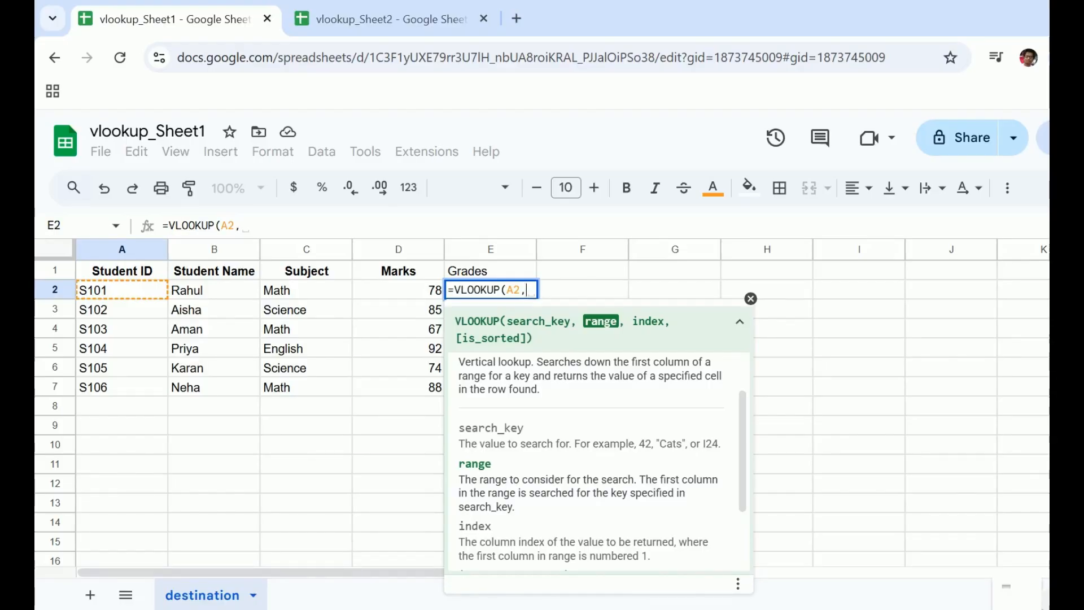
Step: Nest IMPORTRANGE as the VLOOKUP range in E2, with the copied vlookup_Sheet2 spreadsheet ID as its quoted first argument
type("IMPRO")
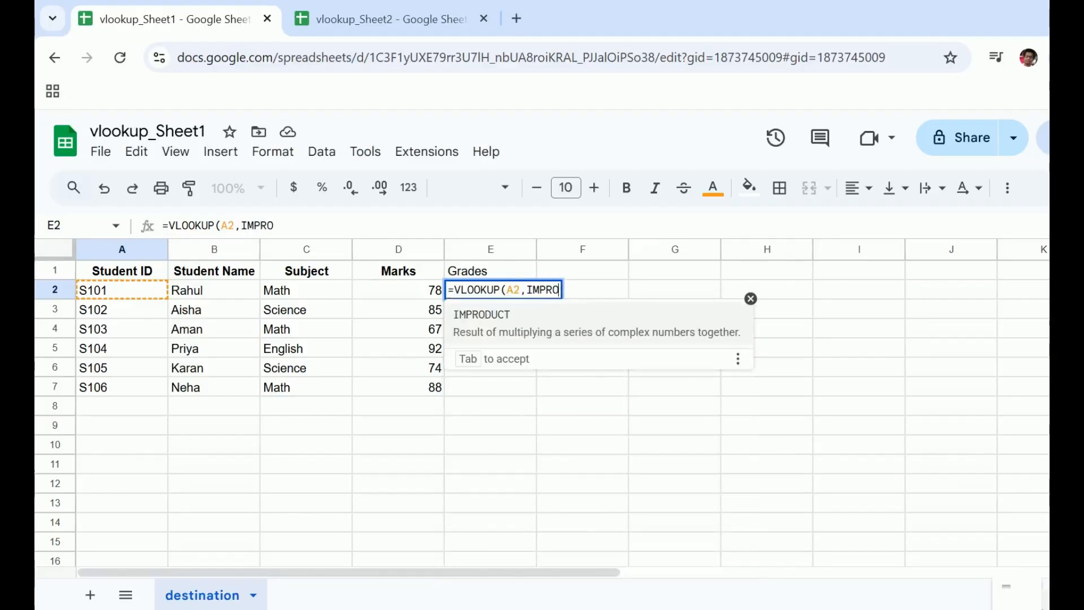
key("BackSpace")
key("BackSpace")
type("OR")
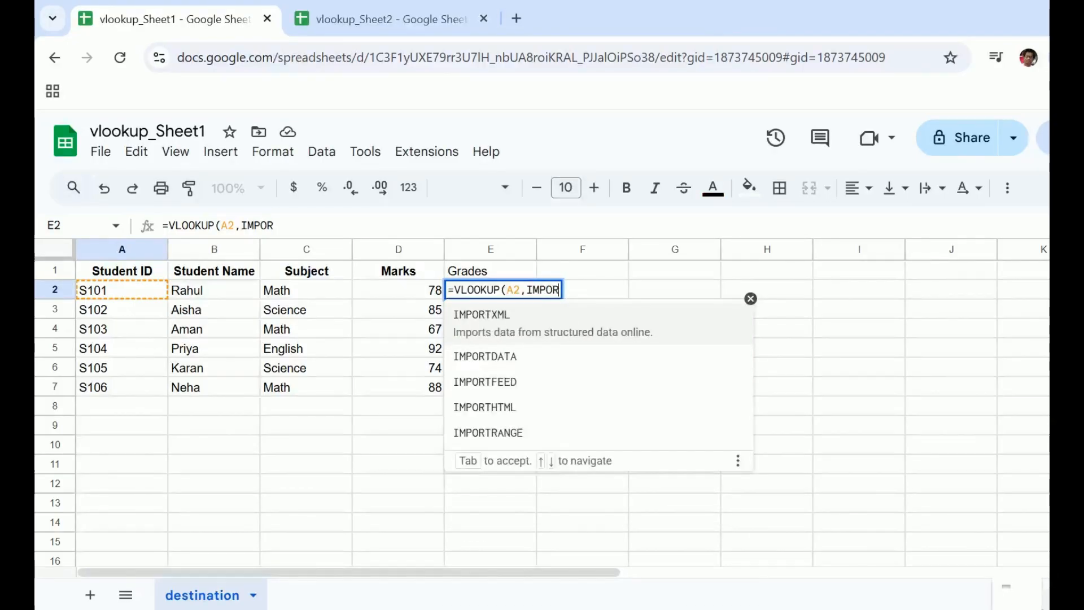
key("Down")
key("Tab")
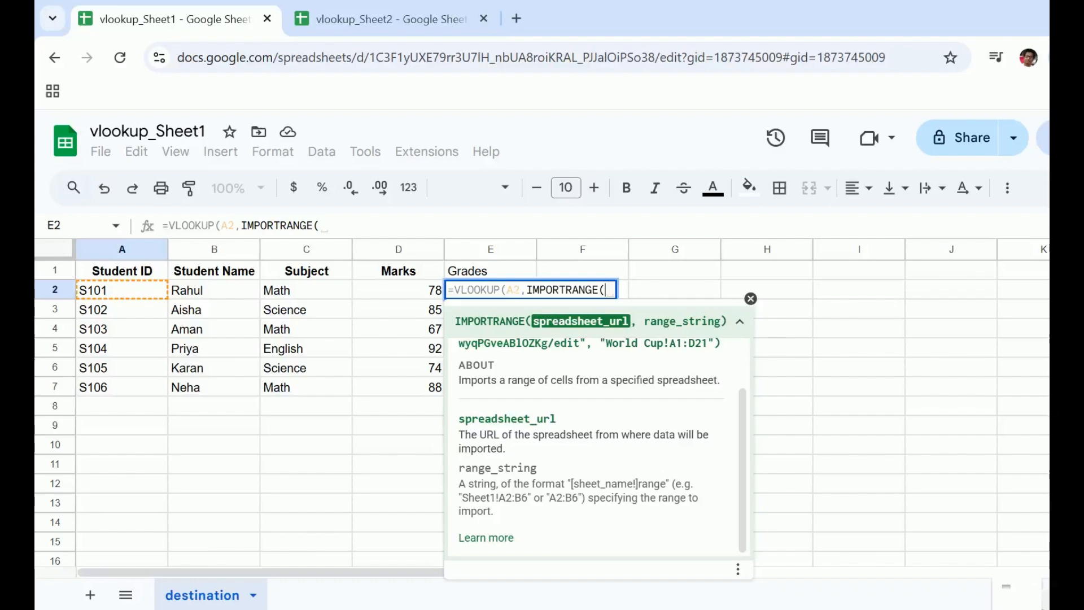
type("\"")
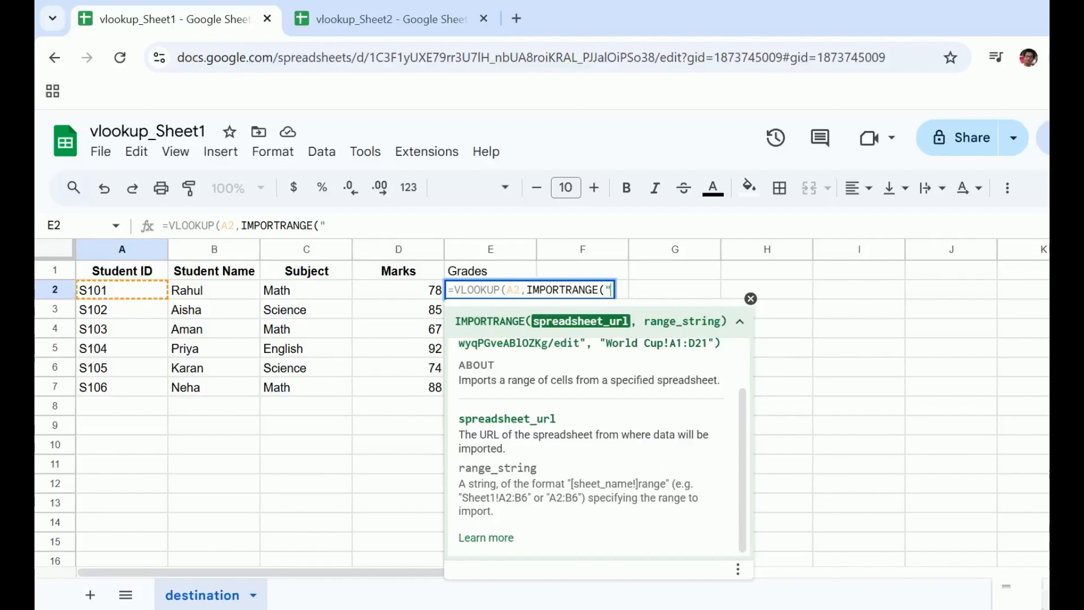
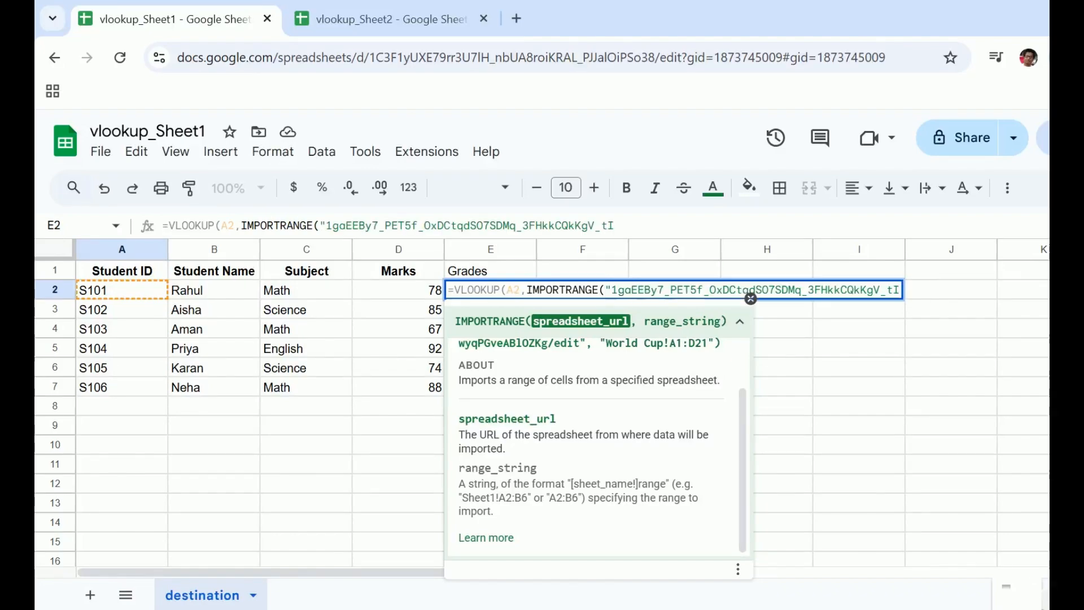
type("\"")
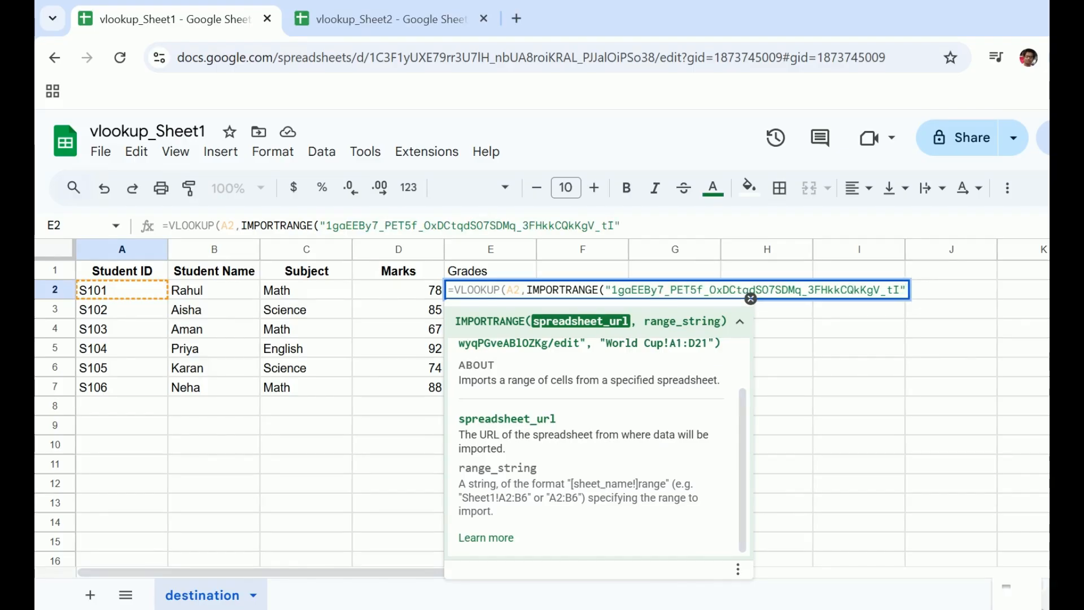
type(",")
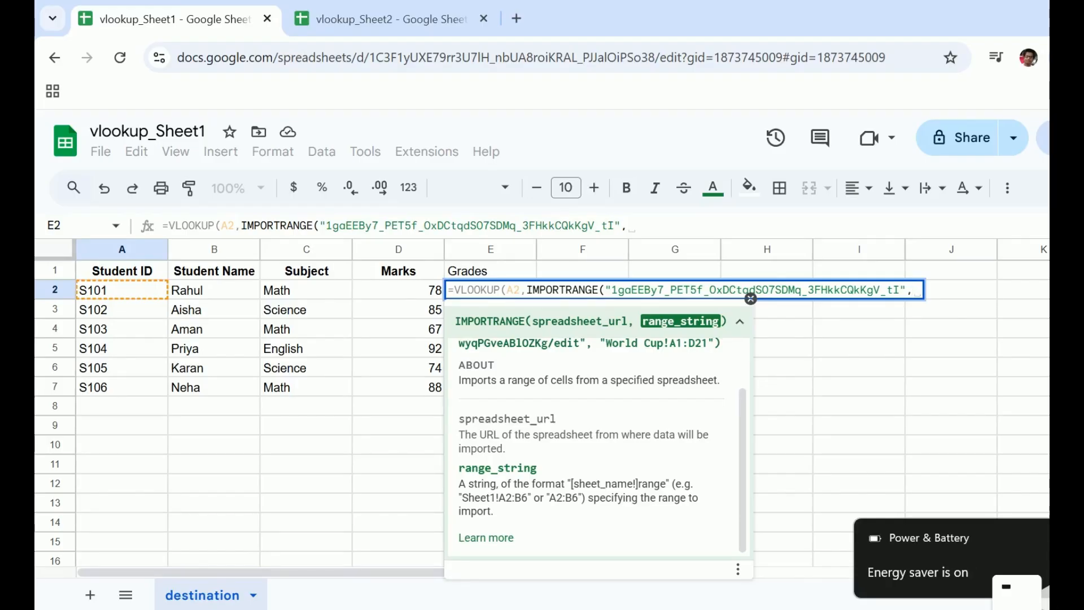
Step: Check the tab name in vlookup_Sheet2, then give IMPORTRANGE in E2 the range string "source!B:B" and close it, ready for the VLOOKUP index
left_click(384, 18)
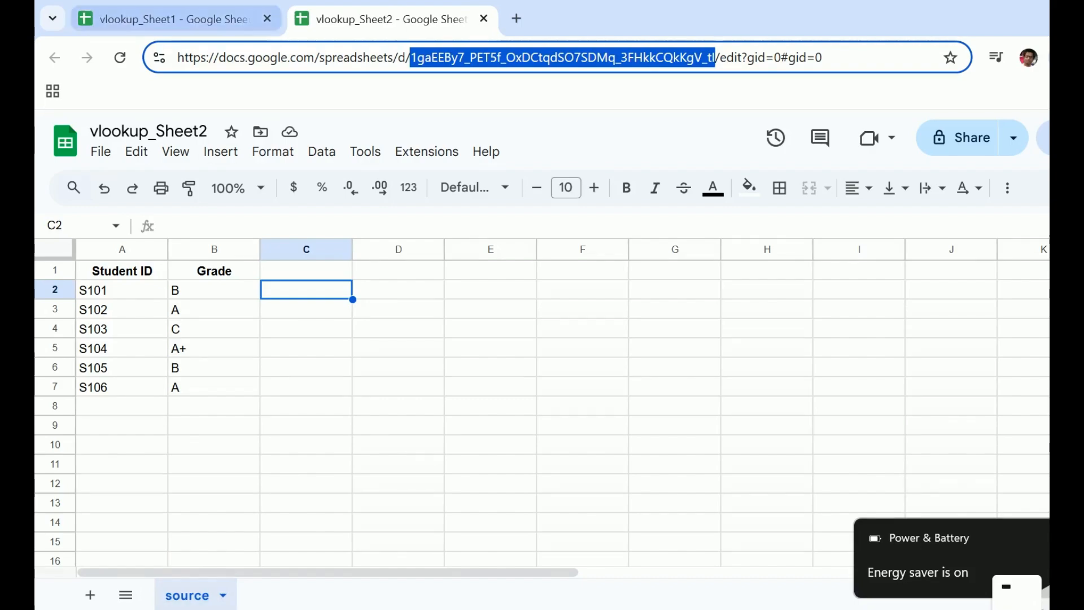
left_click(170, 18)
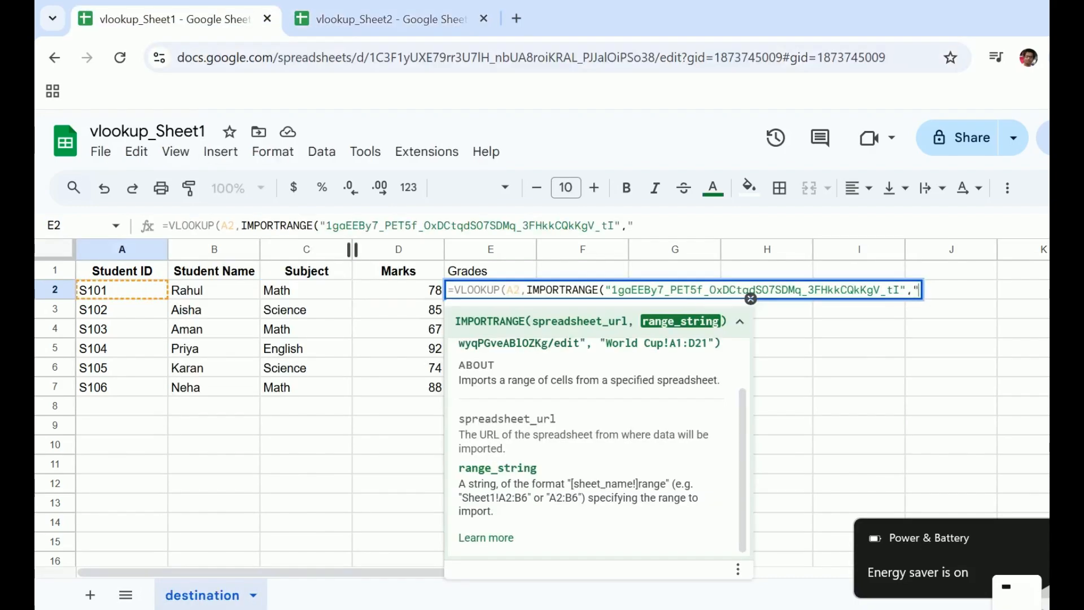
type("\"")
type("sour")
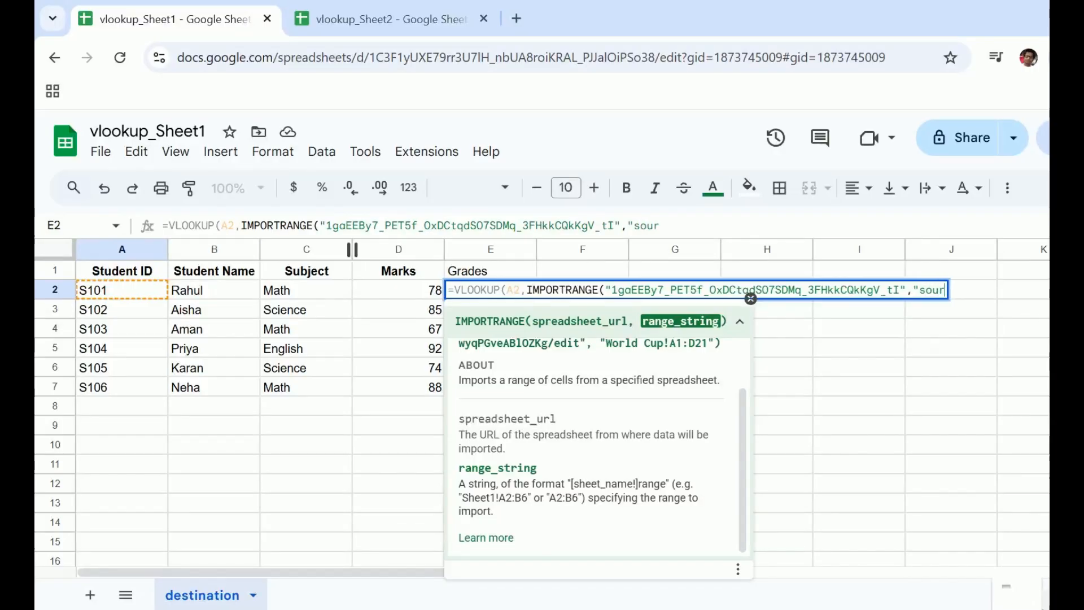
type("ce!B:")
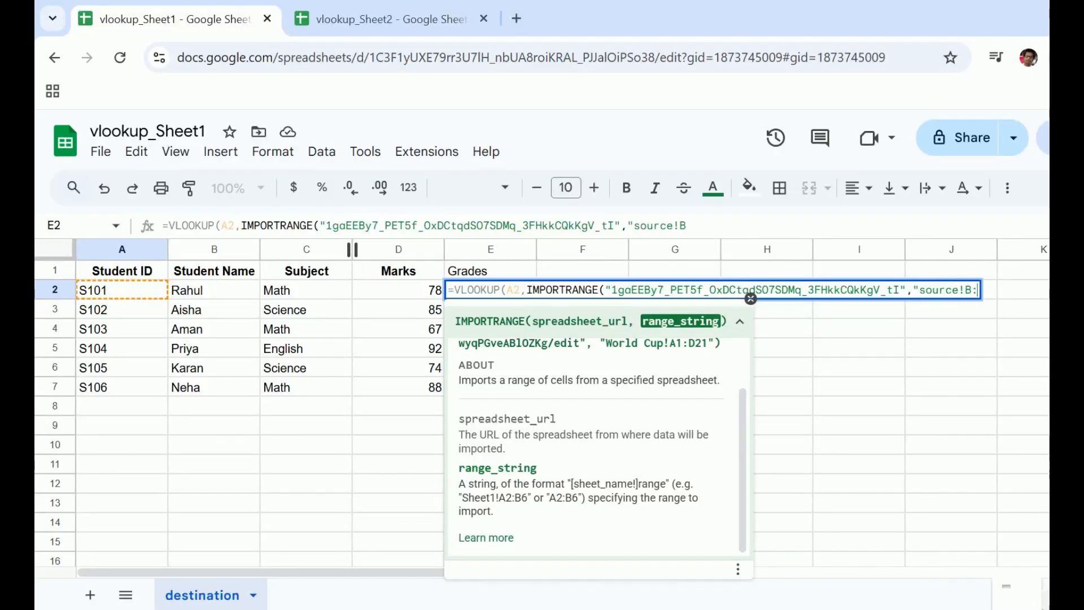
type("B\"")
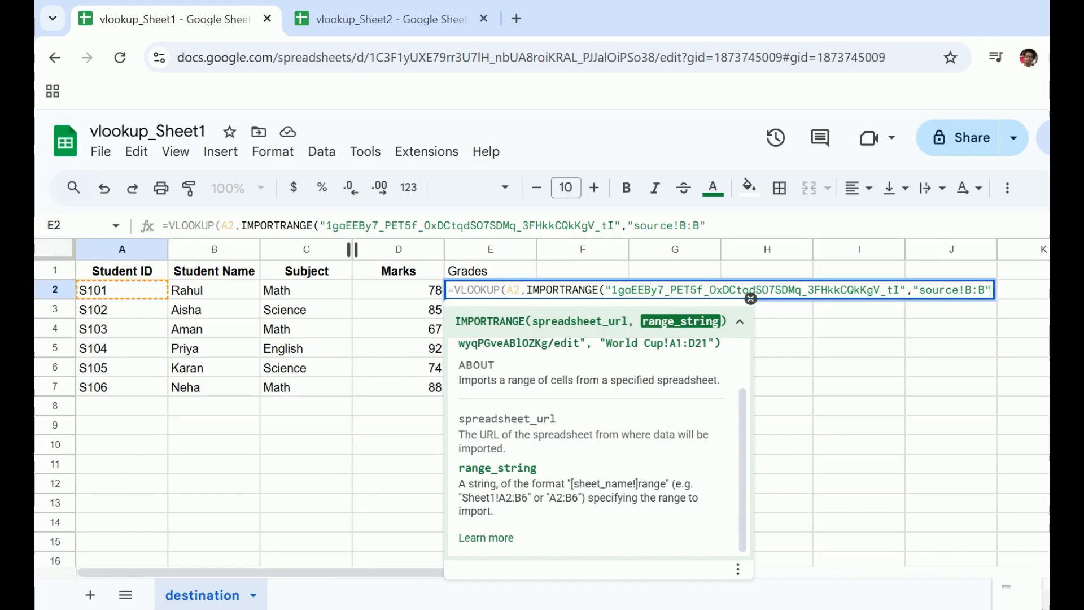
type("),")
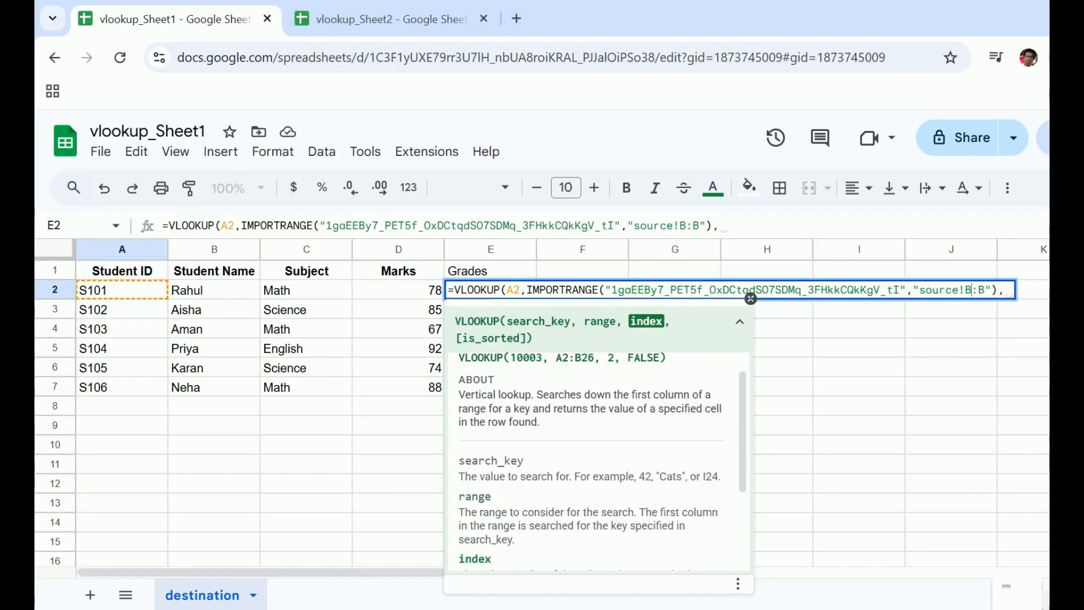
Step: Correct the IMPORTRANGE range string in the E2 formula to "source!A:B"
left_click(972, 289)
key("BackSpace")
type("A")
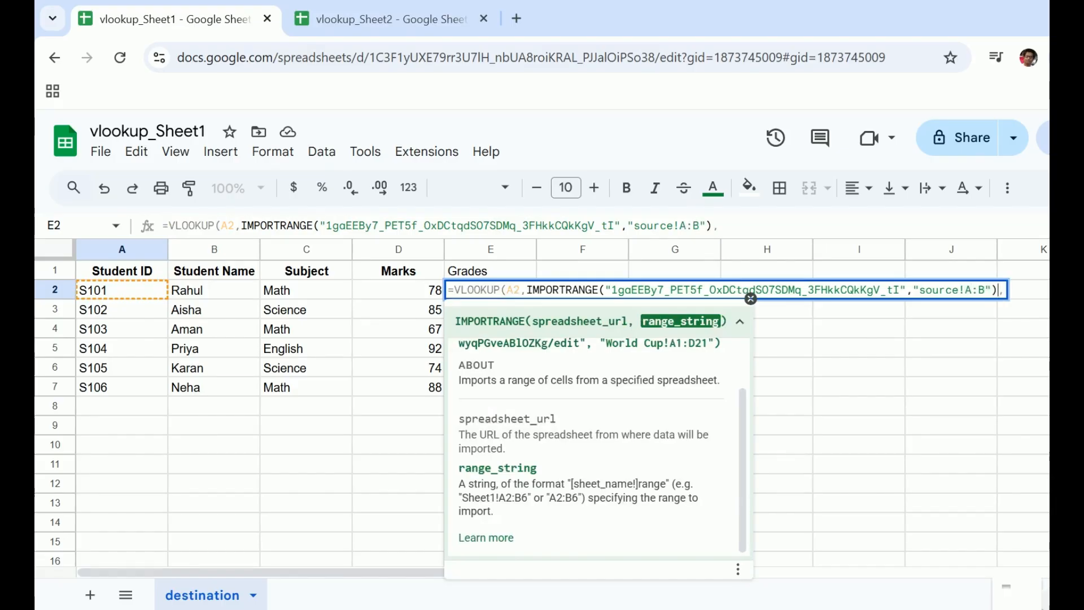
Step: Complete the VLOOKUP formula in E2 with column index 2 and FALSE for an exact match, and enter it
key("Right")
type("2,")
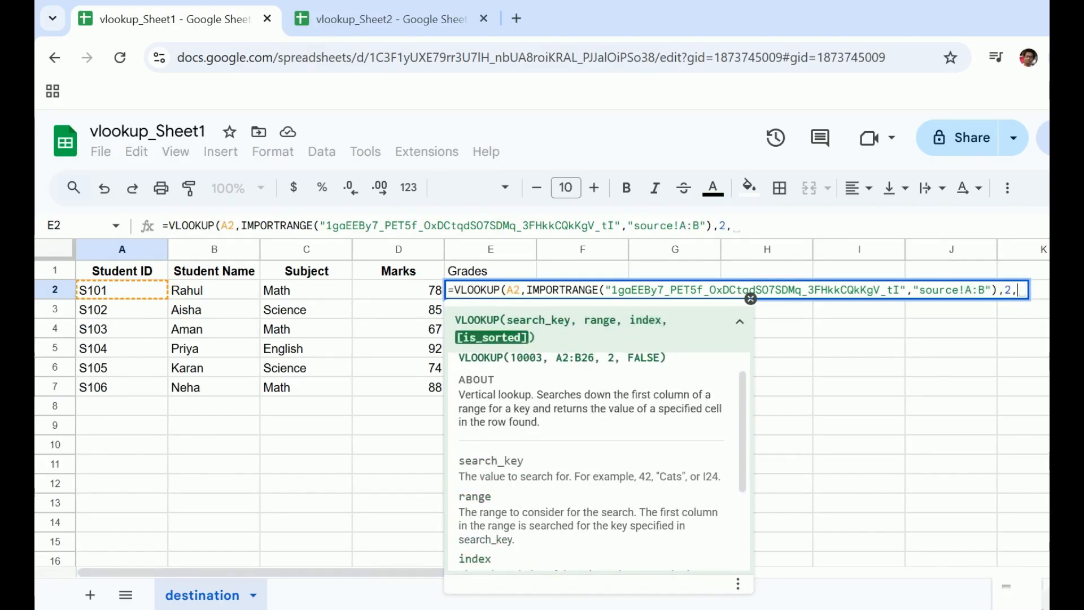
type("FALSE")
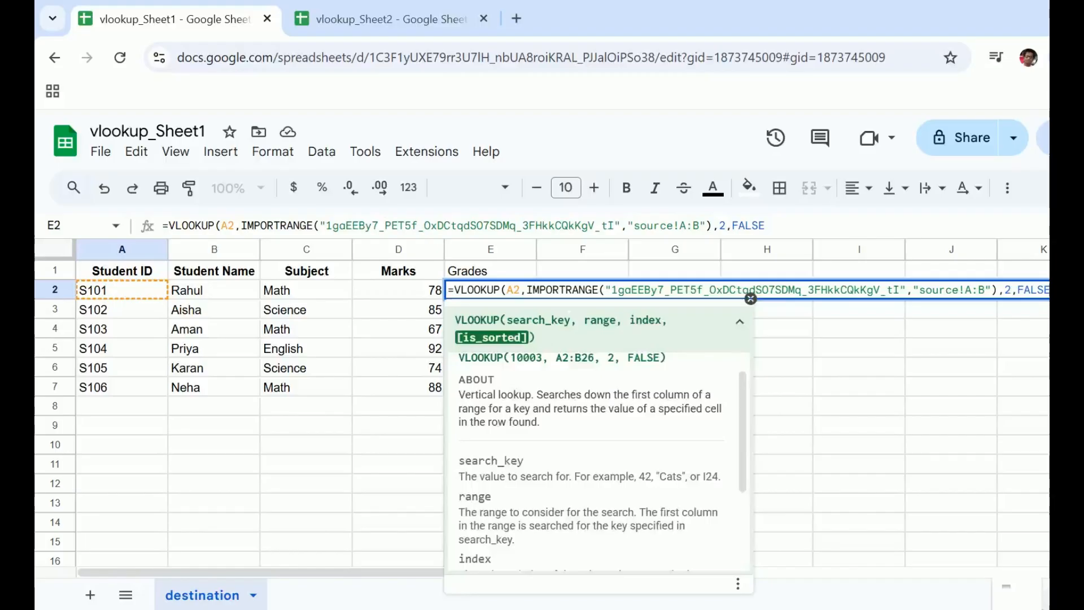
type(")")
key("Return")
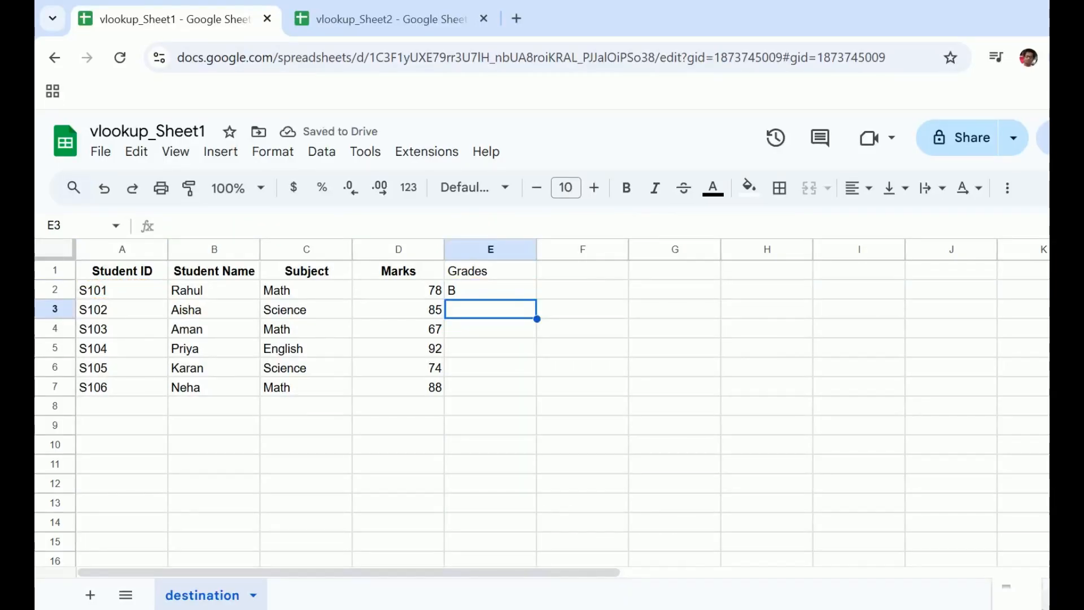
Step: Fill the VLOOKUP formula from E2 down through E7 for the remaining students, then deselect the range
left_click(490, 290)
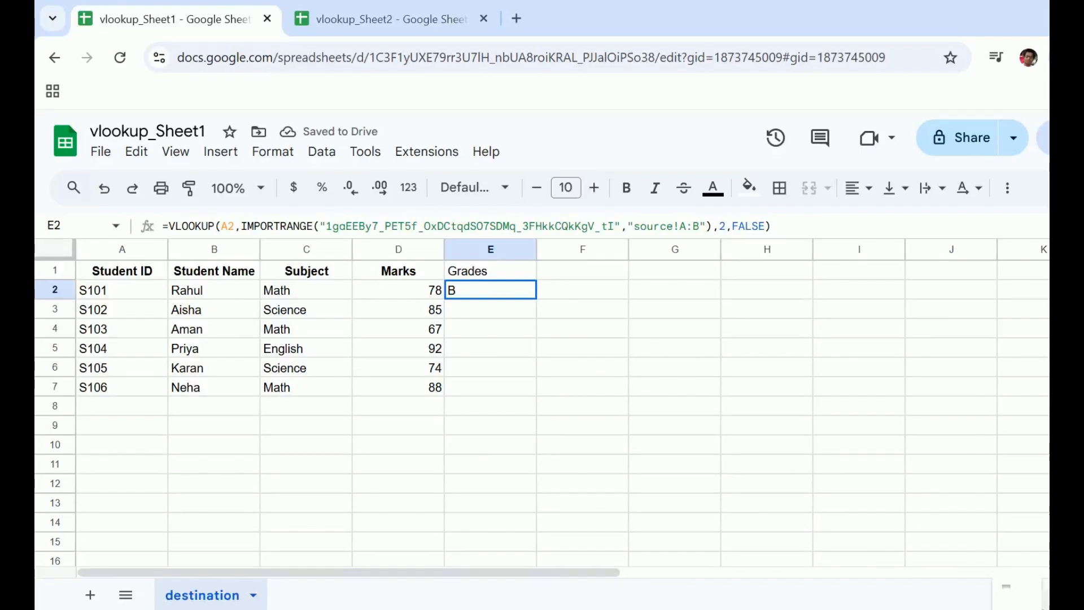
left_click_drag(536, 298, 536, 396)
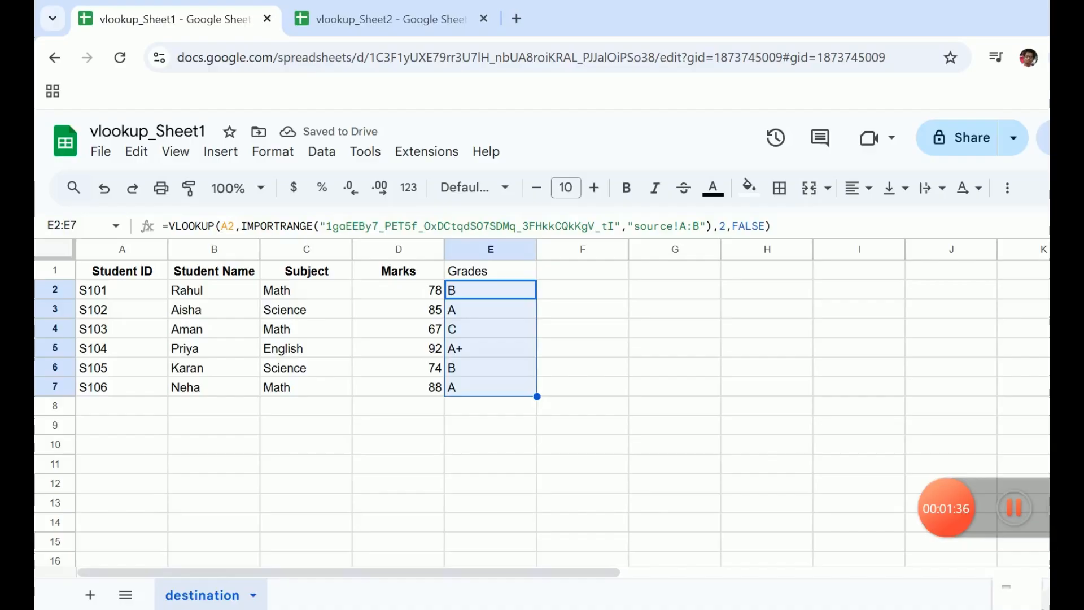
left_click(490, 426)
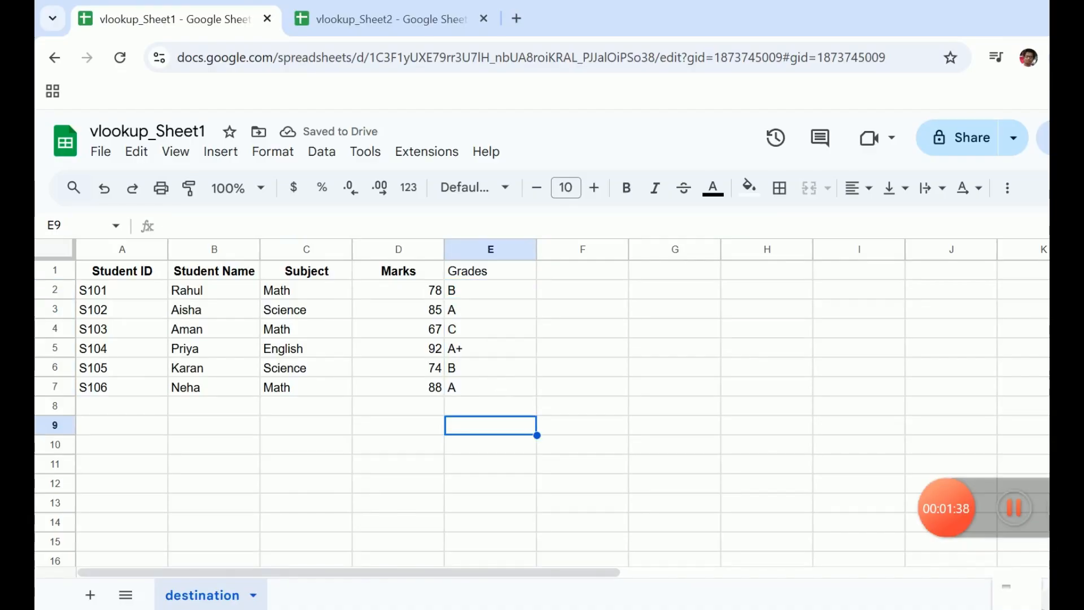